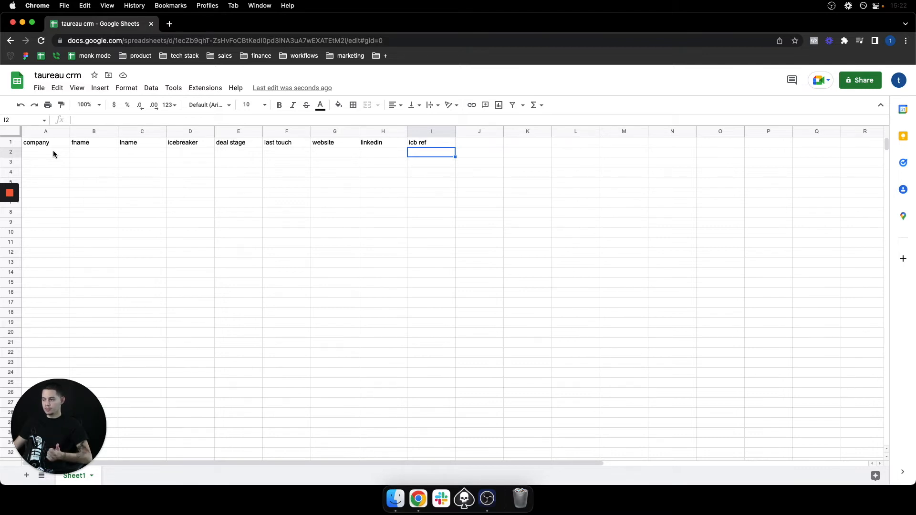
Delete the unused columns J through Z after the icb ref column
left_click(438, 144)
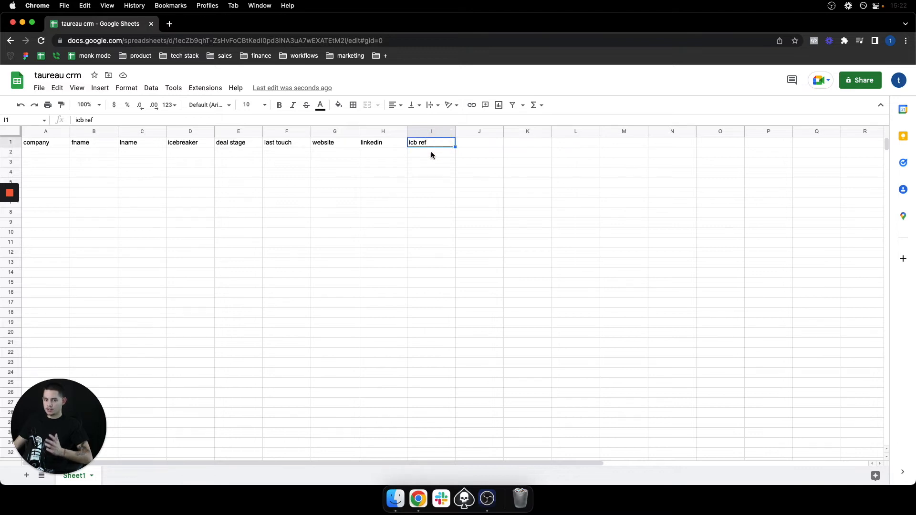
left_click_drag(479, 131, 913, 134)
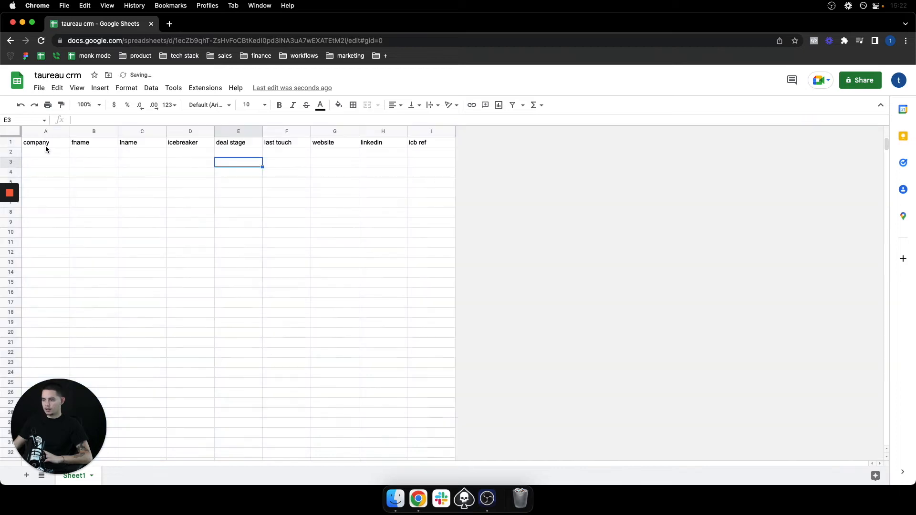
left_click_drag(45, 145, 430, 145)
left_click(327, 199)
Set the font of the whole sheet to Montserrat
key("super+a")
left_click(219, 105)
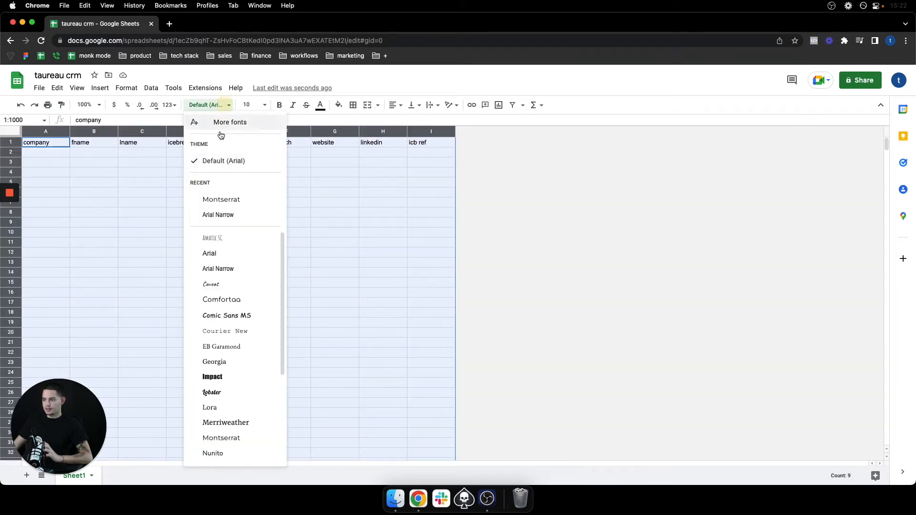
left_click(219, 197)
Center-align the header labels in A1:I1
left_click(400, 107)
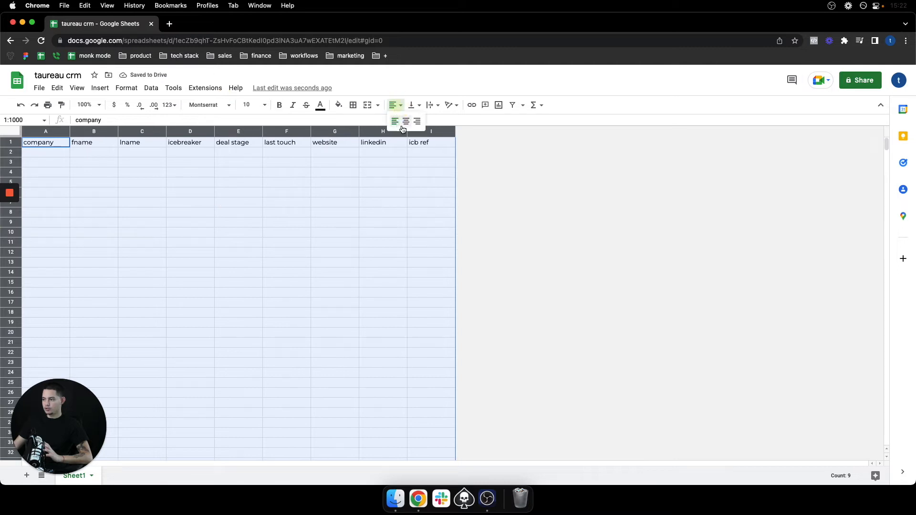
left_click(313, 232)
left_click_drag(50, 144, 424, 152)
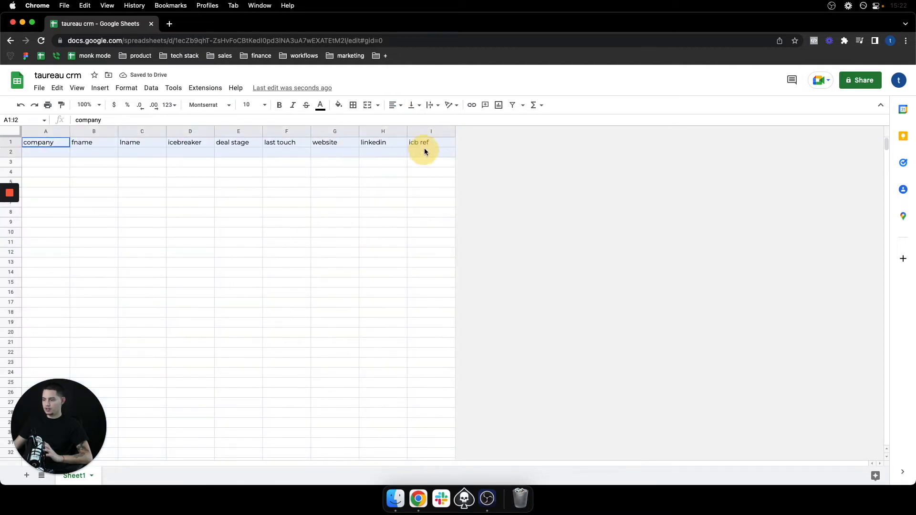
left_click(399, 105)
left_click(403, 122)
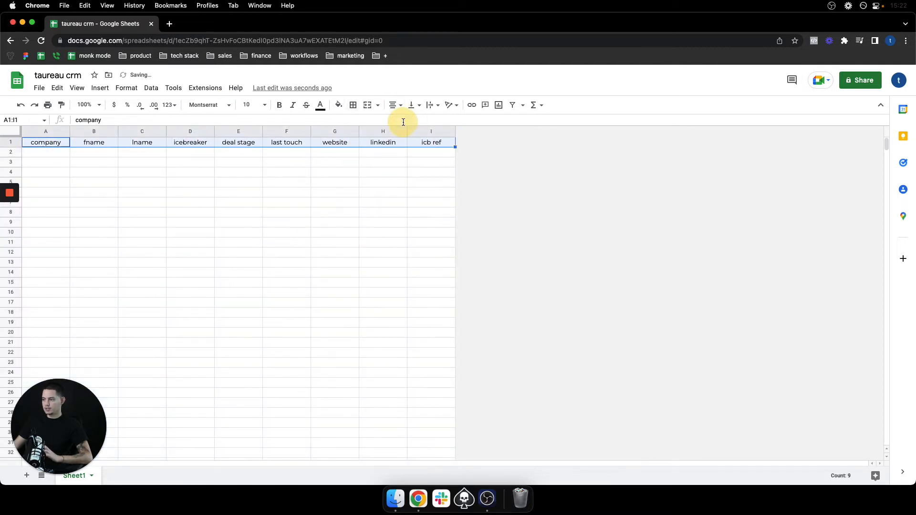
Make the header row bold with white text on a black fill
left_click(279, 105)
left_click(320, 105)
left_click(335, 135)
left_click(338, 105)
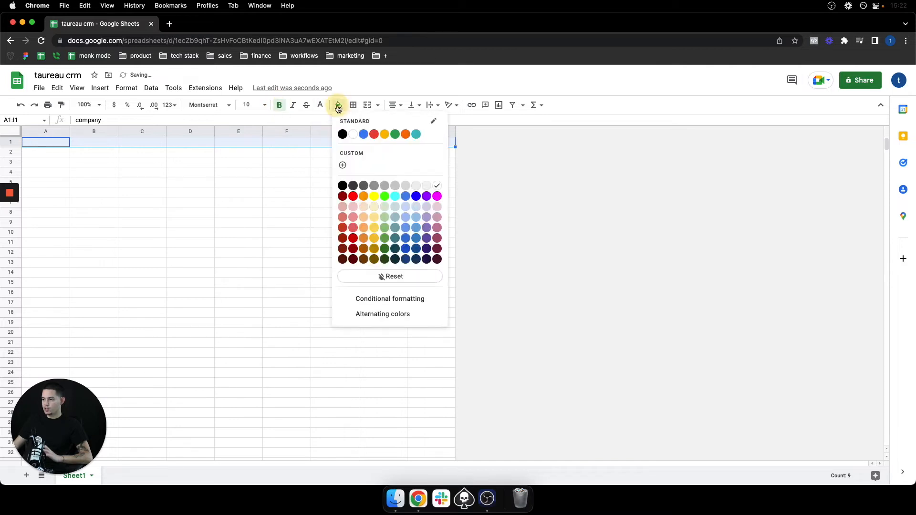
left_click(342, 135)
Widen columns A through I slightly
left_click(66, 131)
left_click_drag(86, 131, 461, 134)
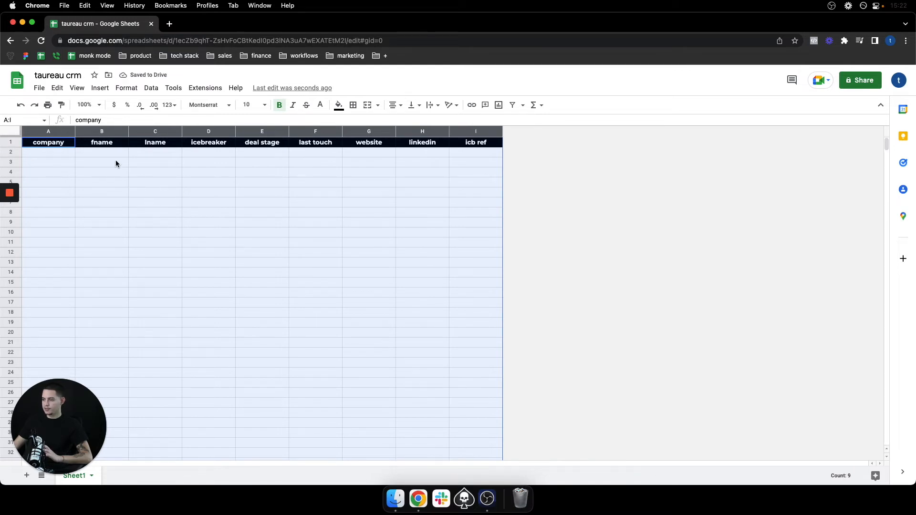
Add dotted vertical borders between the header cells A1:I1
left_click_drag(48, 142, 467, 142)
left_click(353, 105)
left_click(394, 125)
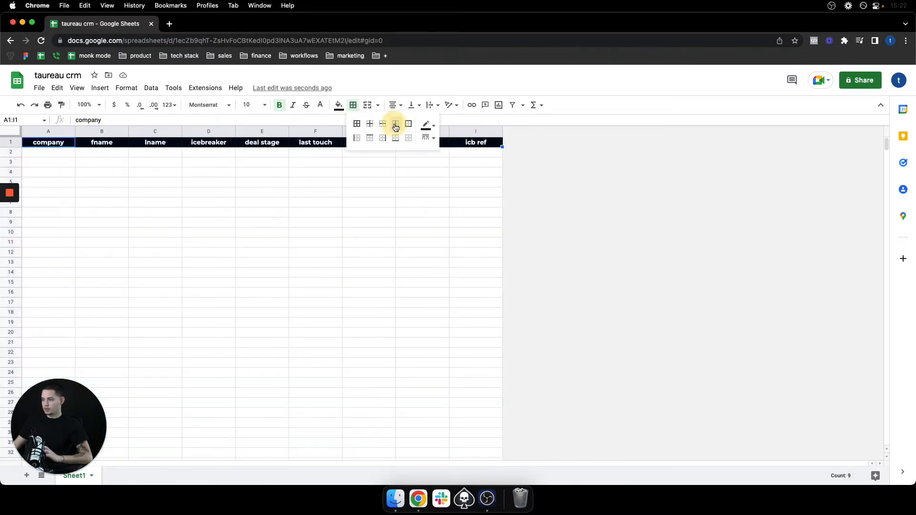
left_click(428, 138)
left_click(454, 188)
left_click(147, 157)
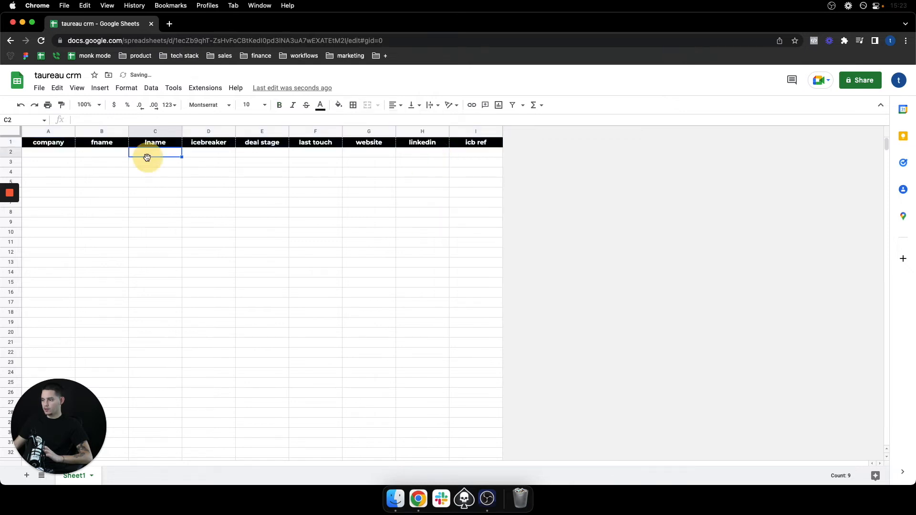
Enter a sample contact in row 2: company Taureau, first and last name, website, LinkedIn and icb ref links
left_click(195, 225)
left_click(41, 153)
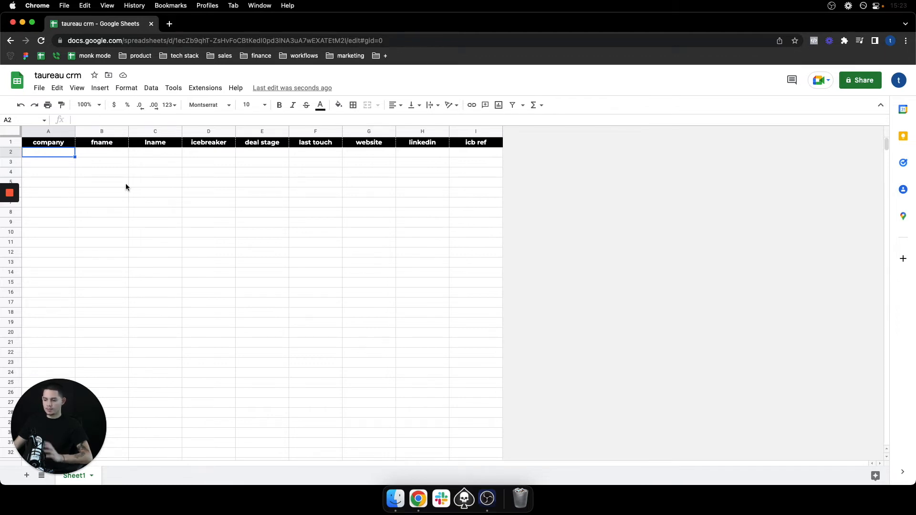
type("Taureau")
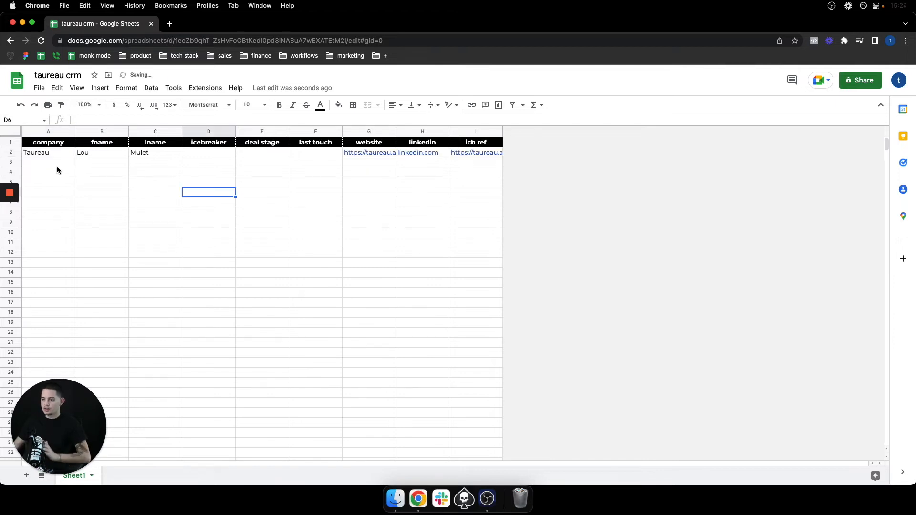
Delete all empty rows 3 to 1000 below the sample contact
scroll(59, 167, "down", 1)
scroll(59, 172, "up", 2)
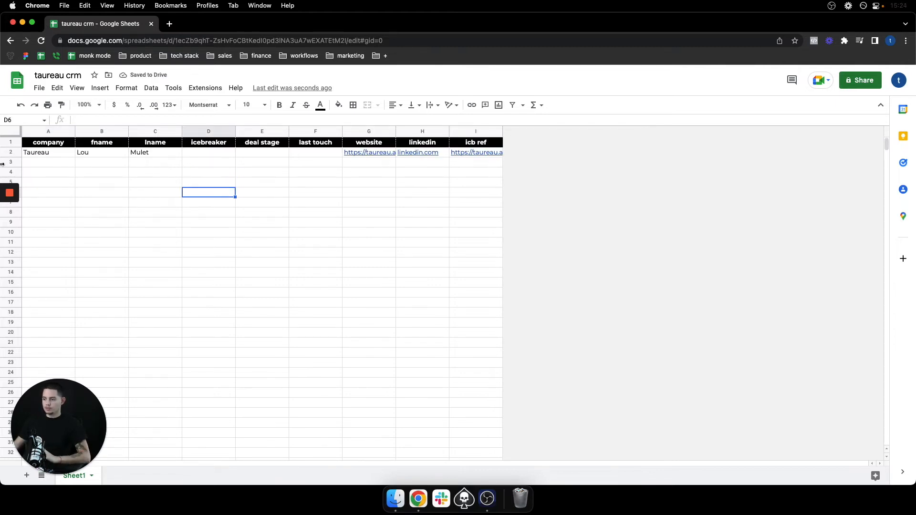
mouse_move(14, 233)
scroll(121, 200, "down", 1)
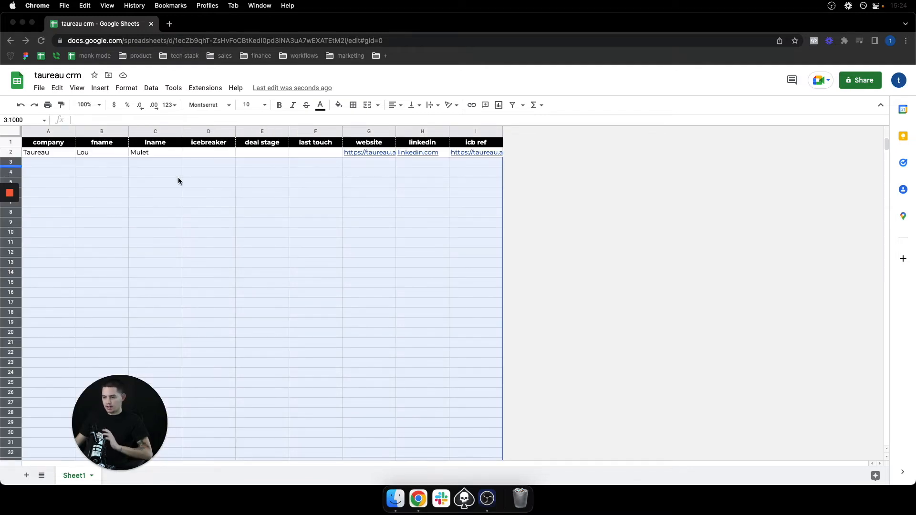
right_click(13, 296)
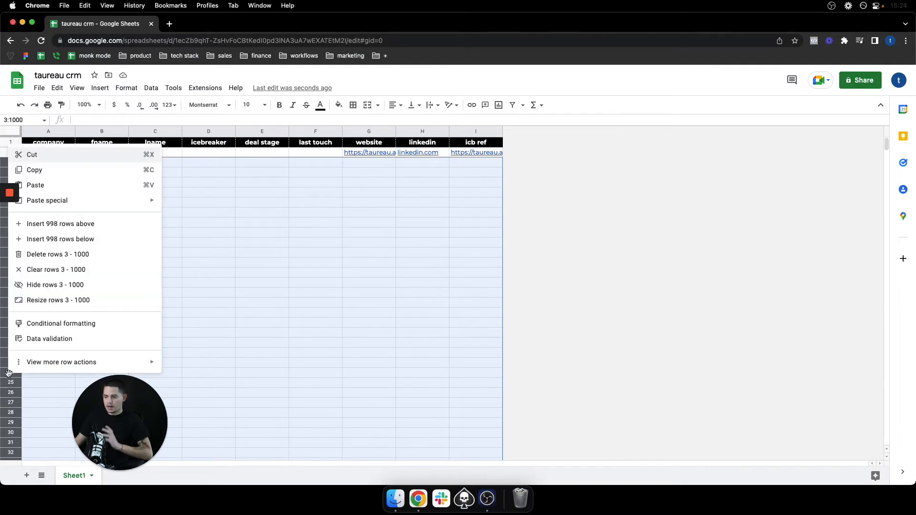
left_click(40, 256)
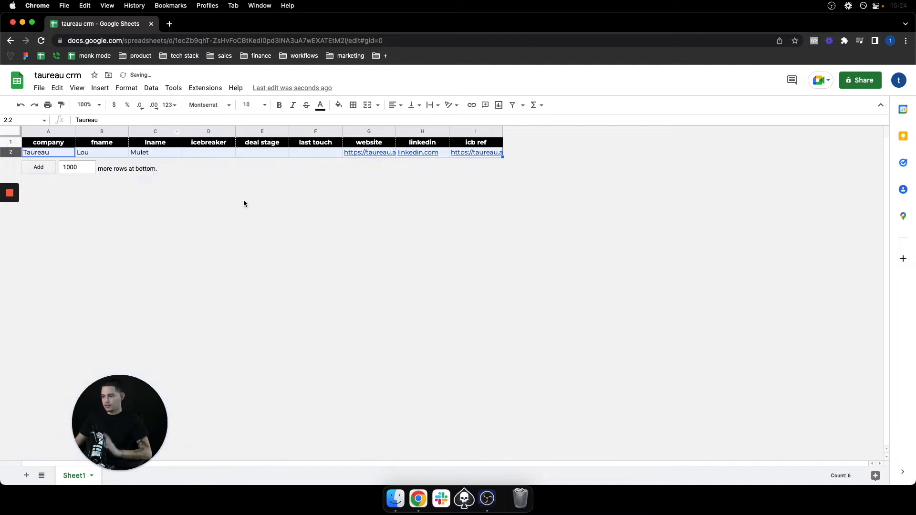
Set the number of rows to add at the bottom to 1
double_click(78, 167)
type("1")
left_click(151, 276)
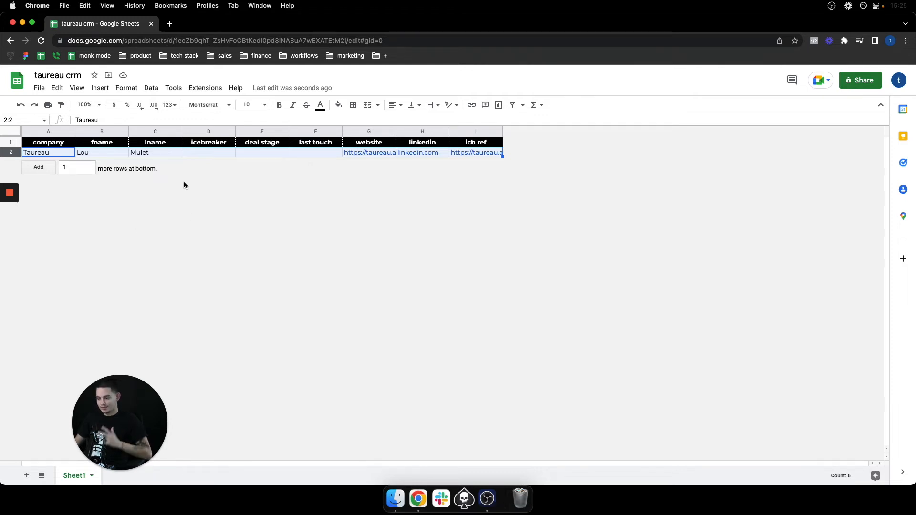
left_click(196, 153)
left_click(262, 152)
left_click(313, 153)
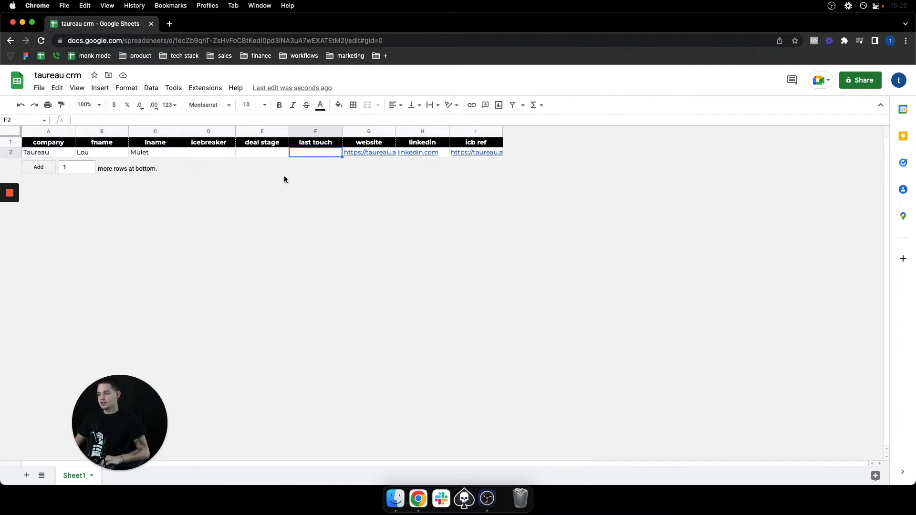
left_click(196, 155)
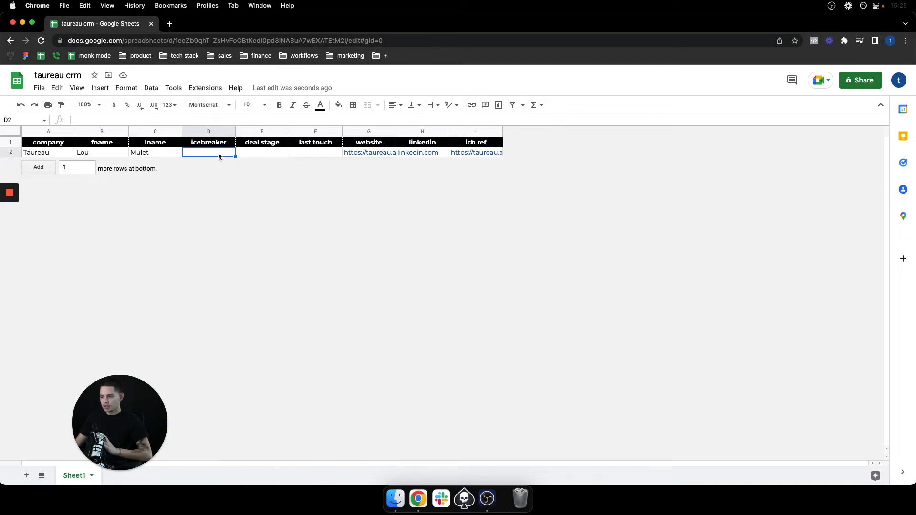
left_click(253, 155)
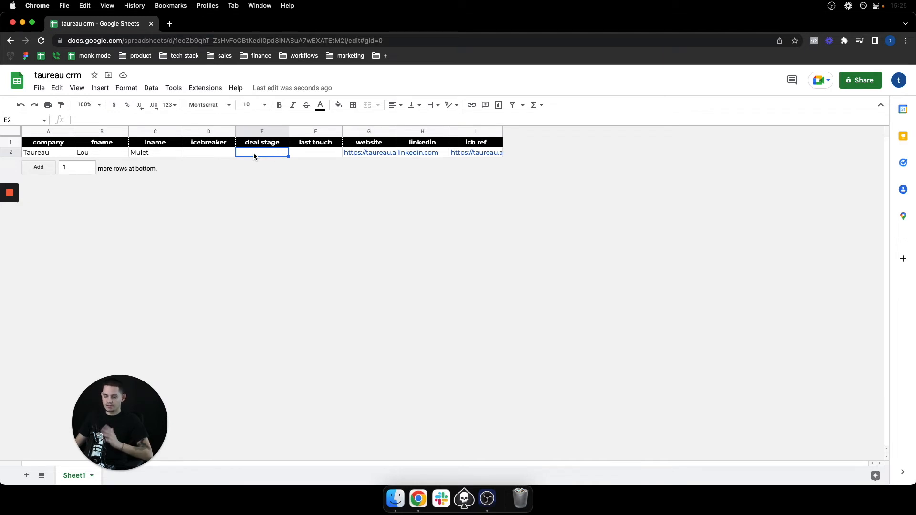
Add data validation to deal stage cell E2 as a list of items: New, Loom, T1, T2, T3, T4, Demo, Closed, No show, Follow up, Lost
left_click(254, 154)
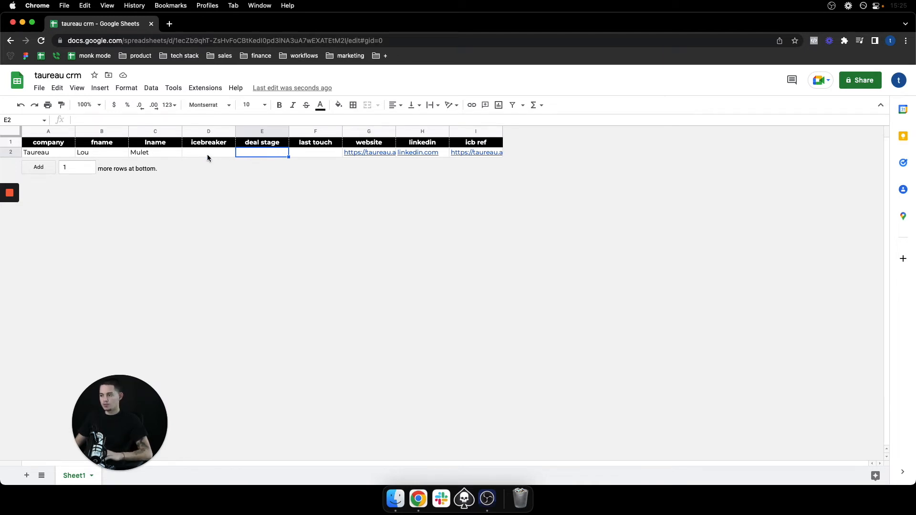
right_click(249, 155)
mouse_move(337, 426)
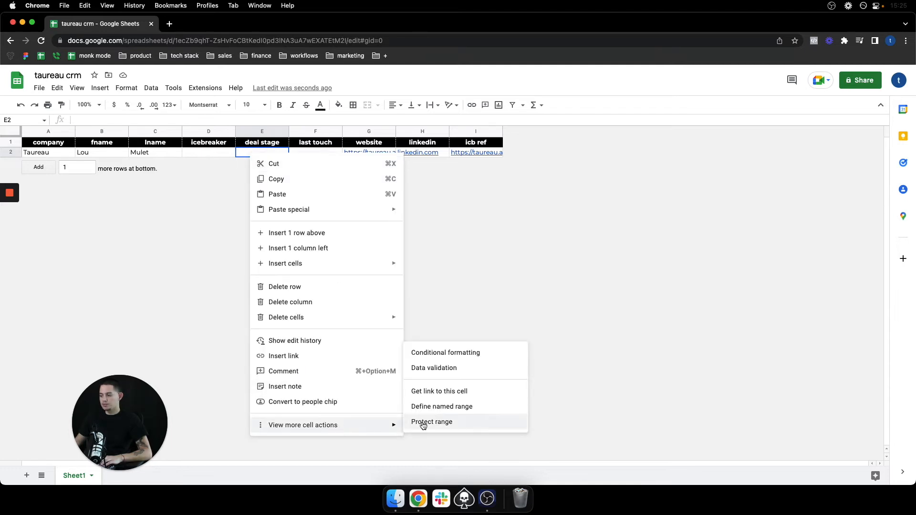
left_click(425, 371)
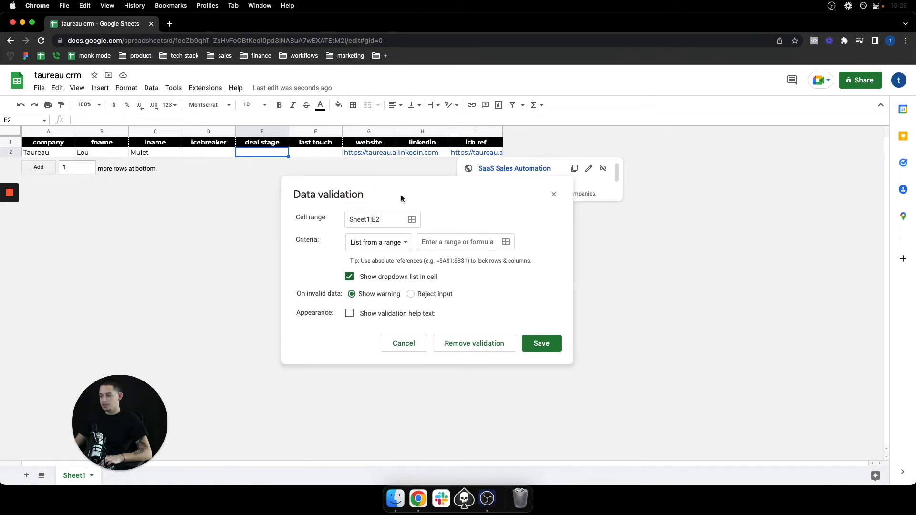
left_click(393, 272)
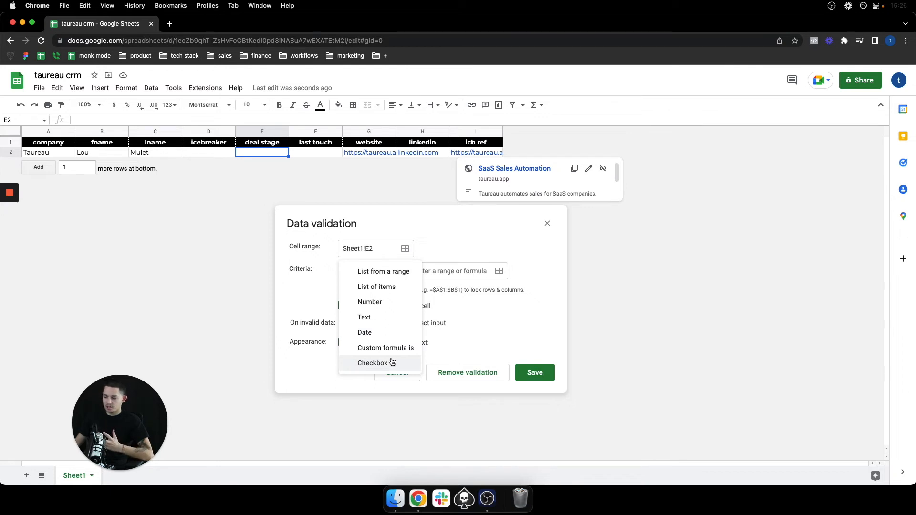
left_click(373, 287)
left_click(487, 272)
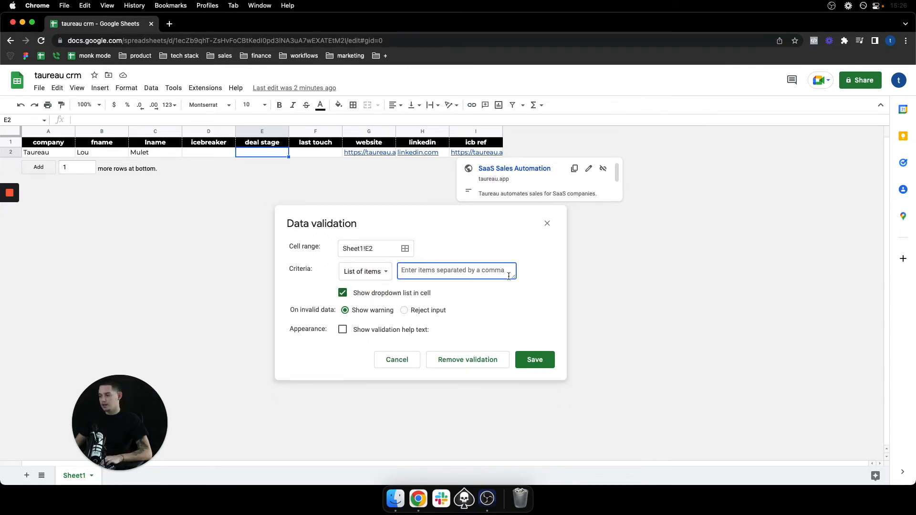
left_click_drag(516, 277, 523, 388)
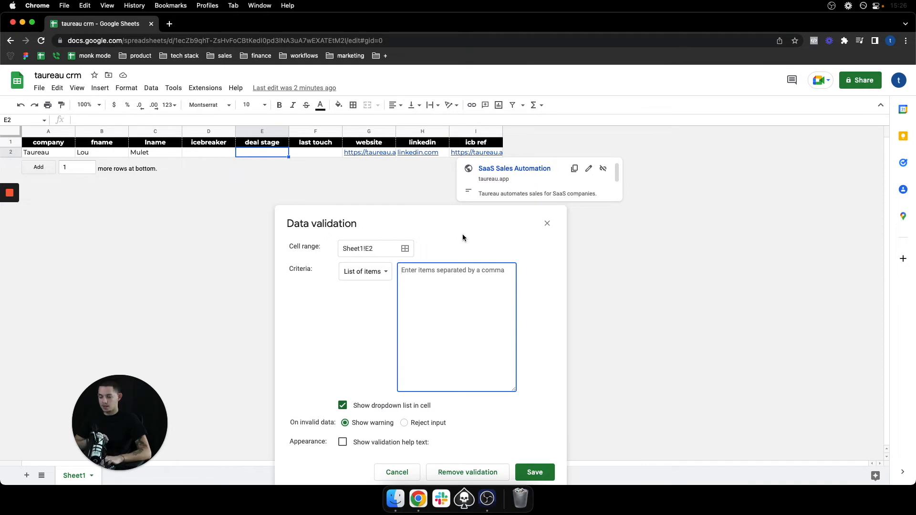
type("New, Loom, T1, T2, T3, T4, Demo, Closed, No show, Follow up, Lost")
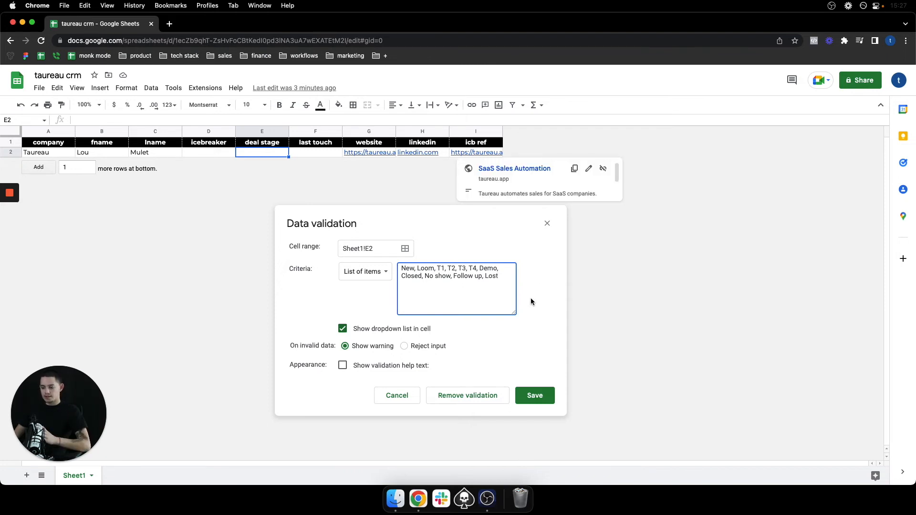
Enable the validation help text 'Click and select the latest deal stage' and save the rule
left_click(343, 366)
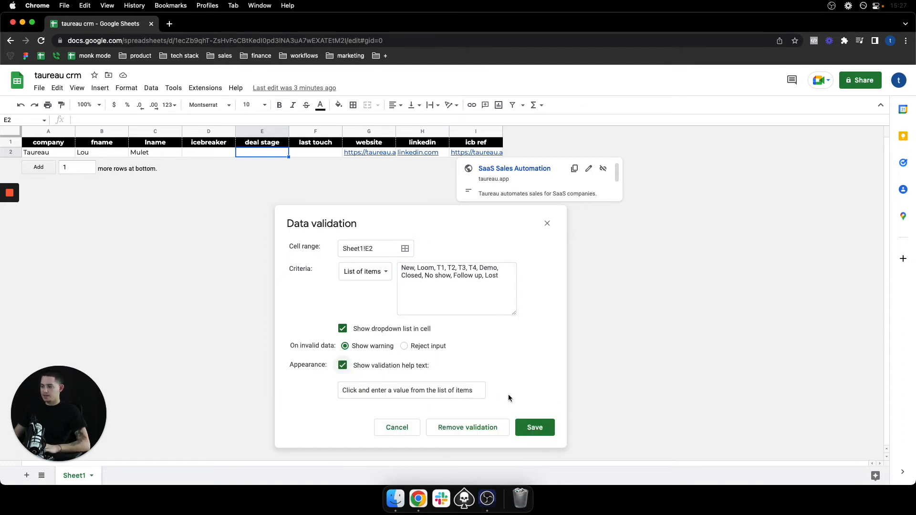
left_click(477, 390)
left_click(477, 390)
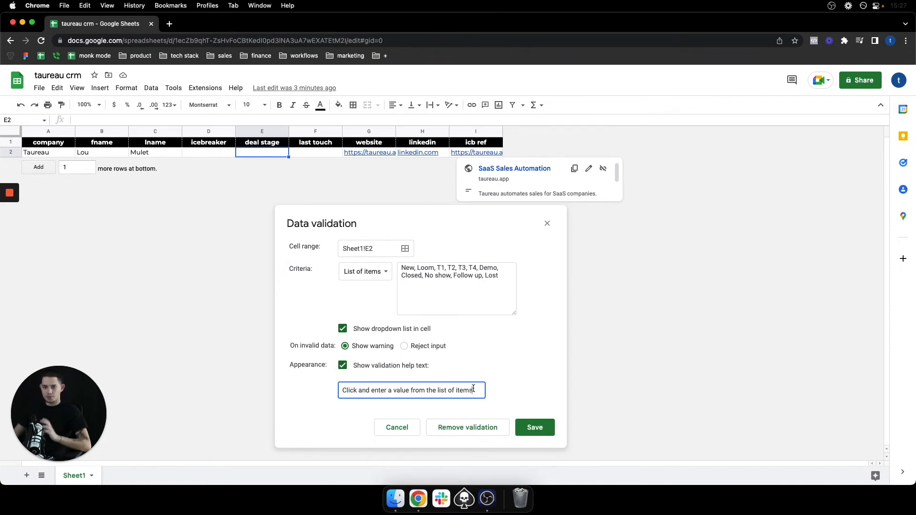
left_click_drag(474, 392, 372, 392)
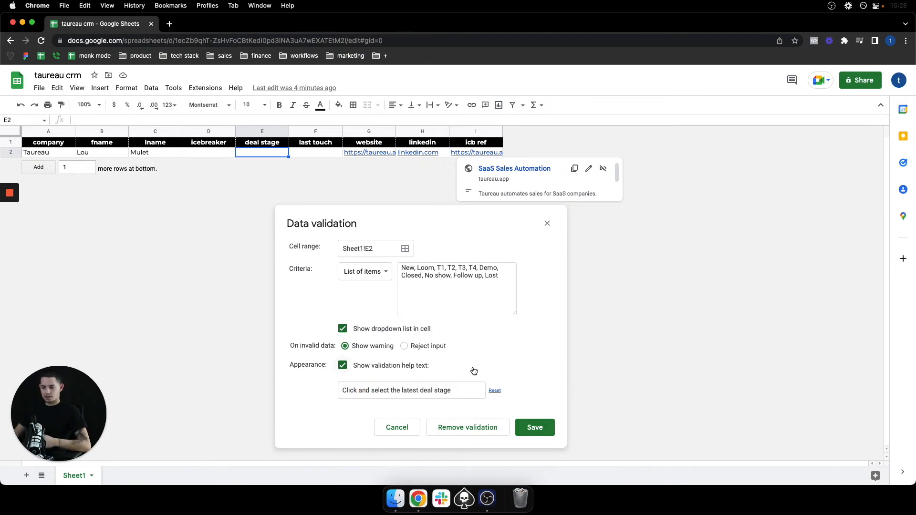
left_click(534, 428)
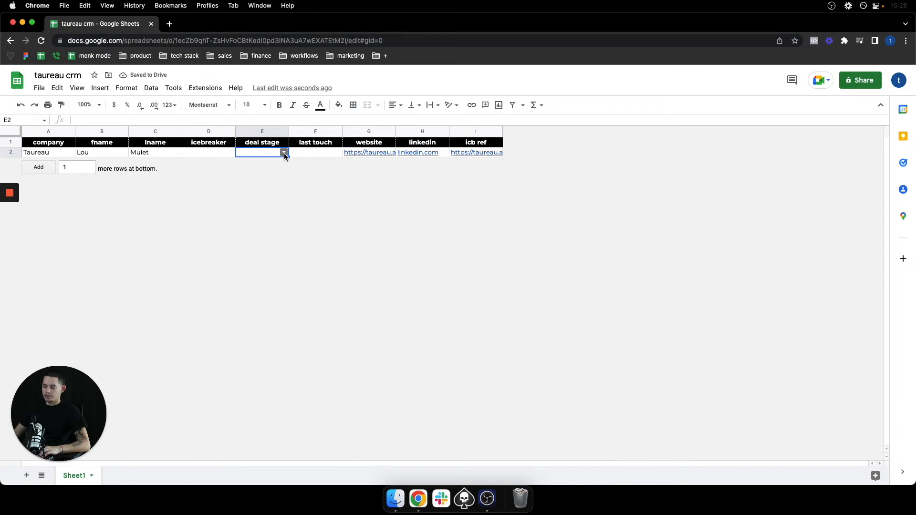
Open the deal stage dropdown in E2 to review its options
left_click(284, 153)
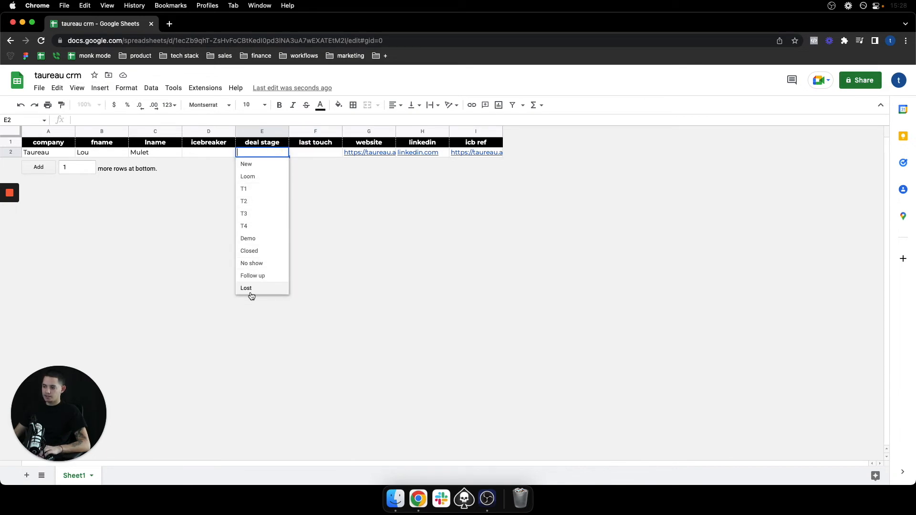
left_click(268, 156)
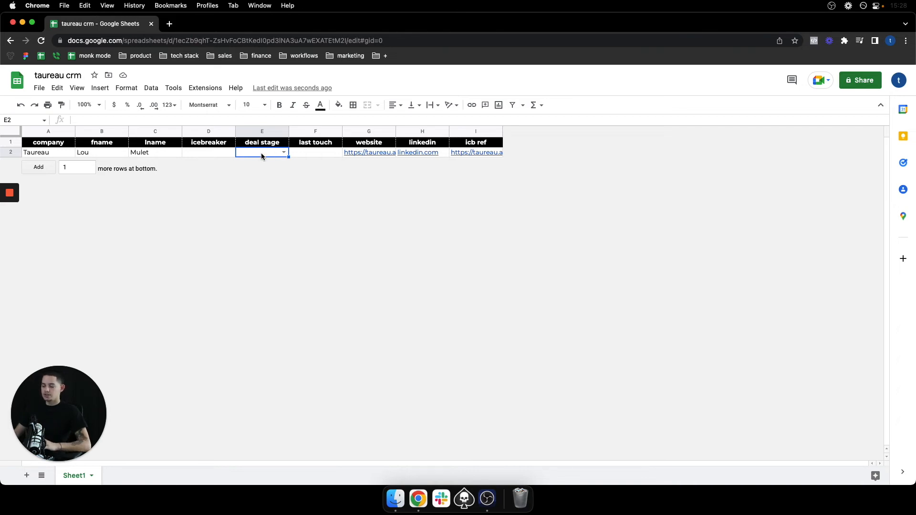
Start a conditional formatting rule for deal stage cell E2 with the condition Is empty
right_click(254, 152)
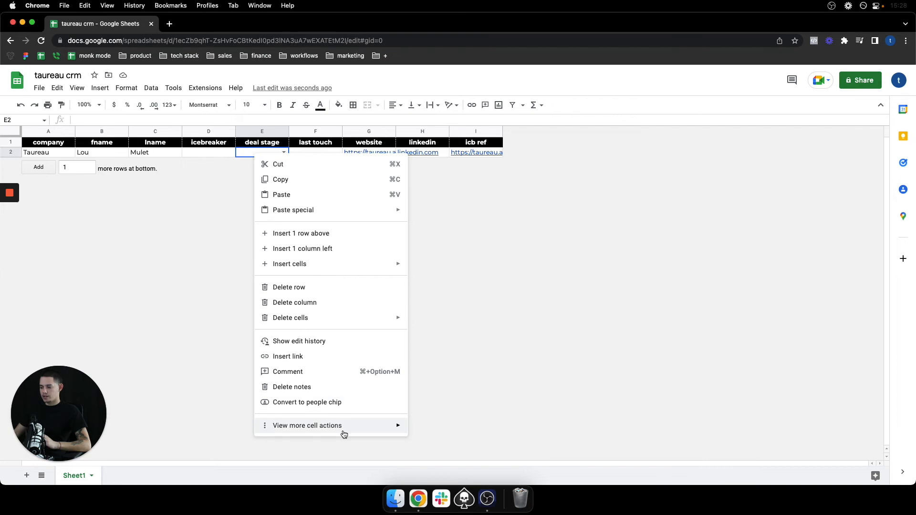
mouse_move(302, 432)
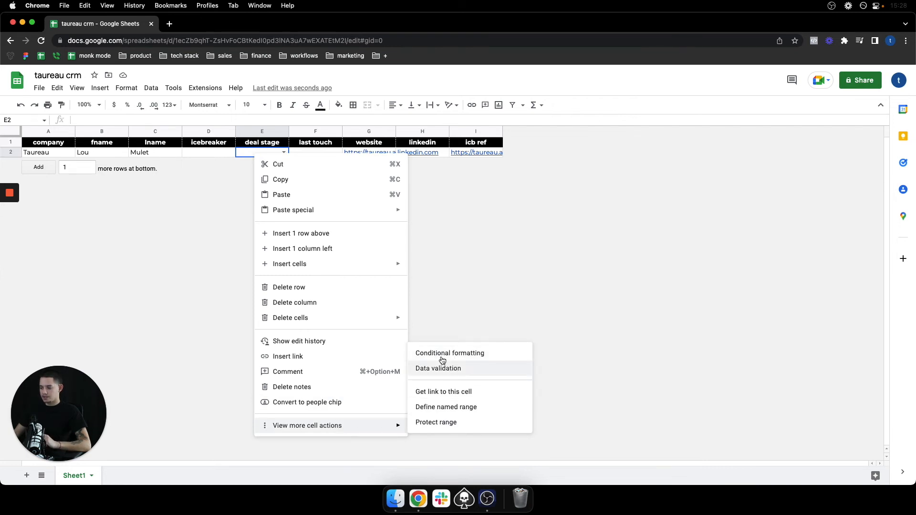
left_click(424, 353)
left_click(871, 179)
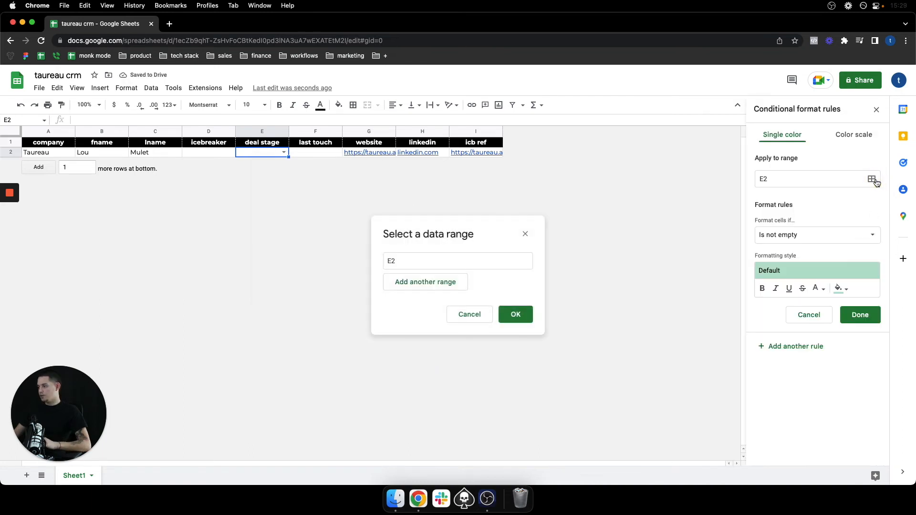
left_click(766, 183)
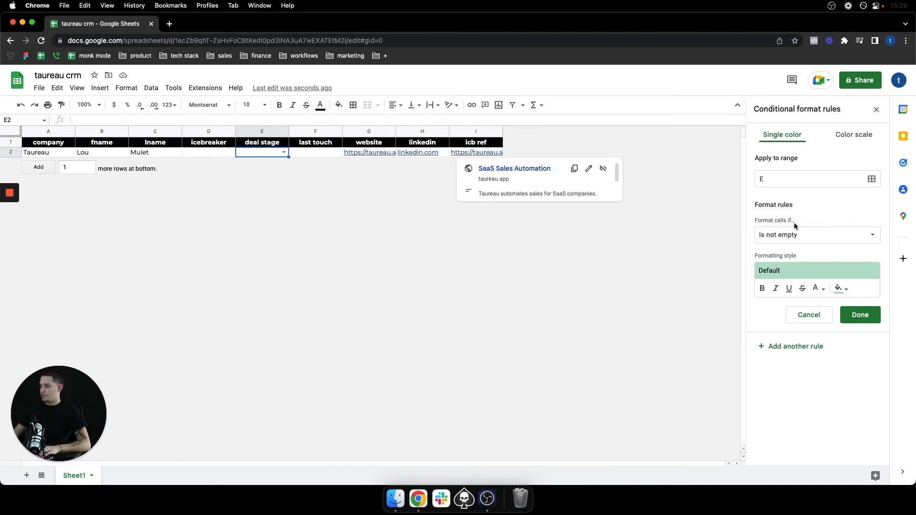
left_click(814, 238)
left_click(811, 221)
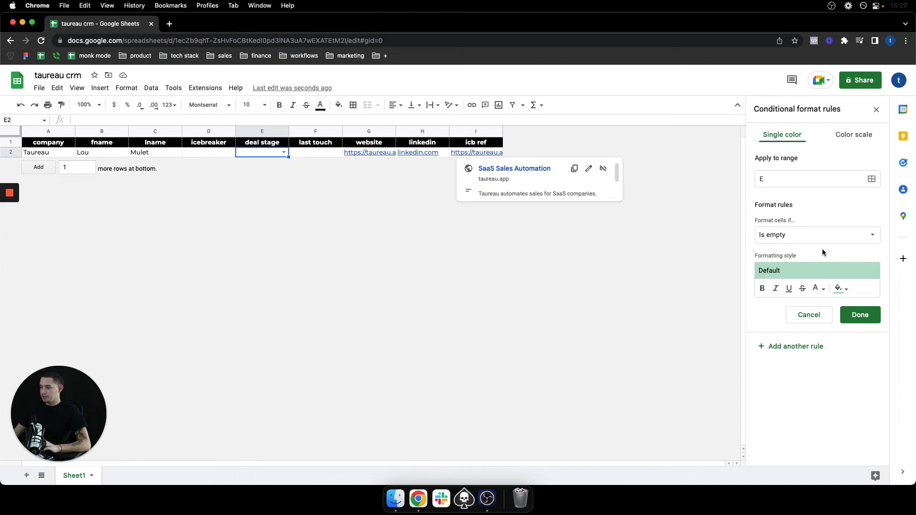
Give the rule a red fill, set its range to E2, and save it
left_click(840, 289)
left_click(776, 317)
left_click(850, 316)
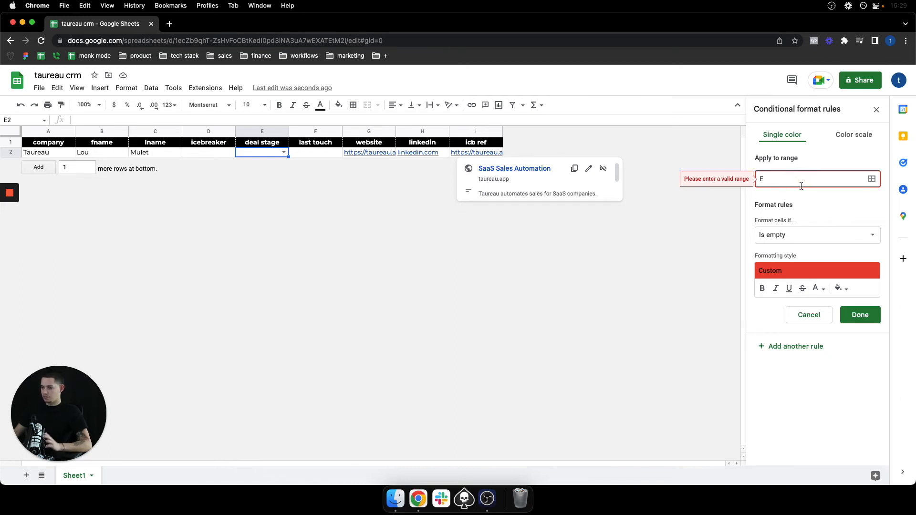
type("2")
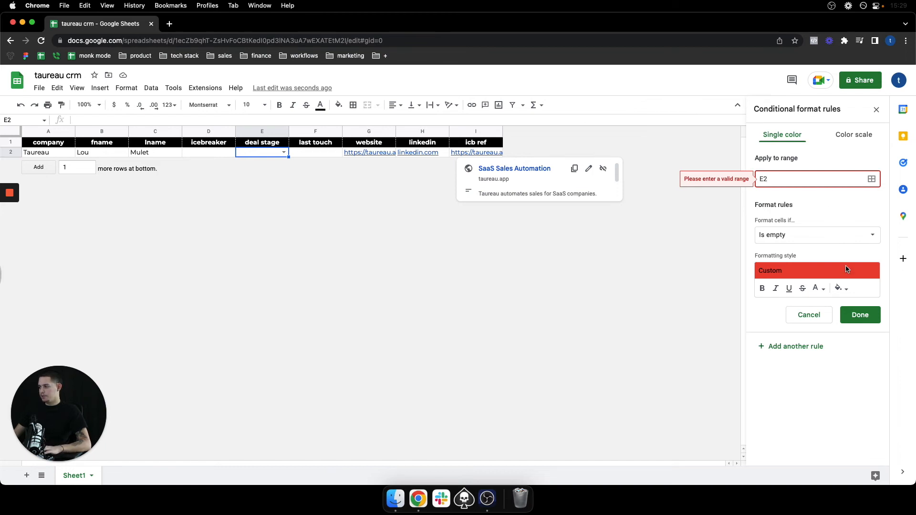
key("Return")
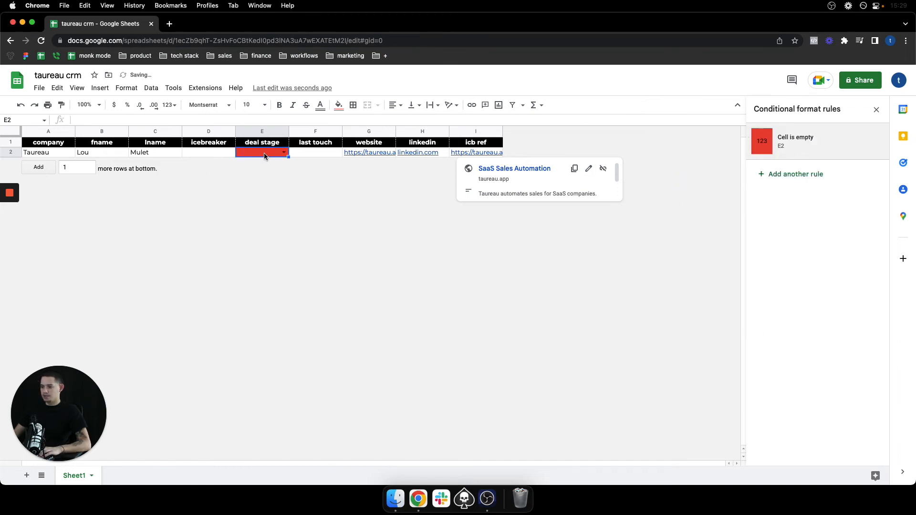
Choose New as the deal stage in E2
left_click(283, 152)
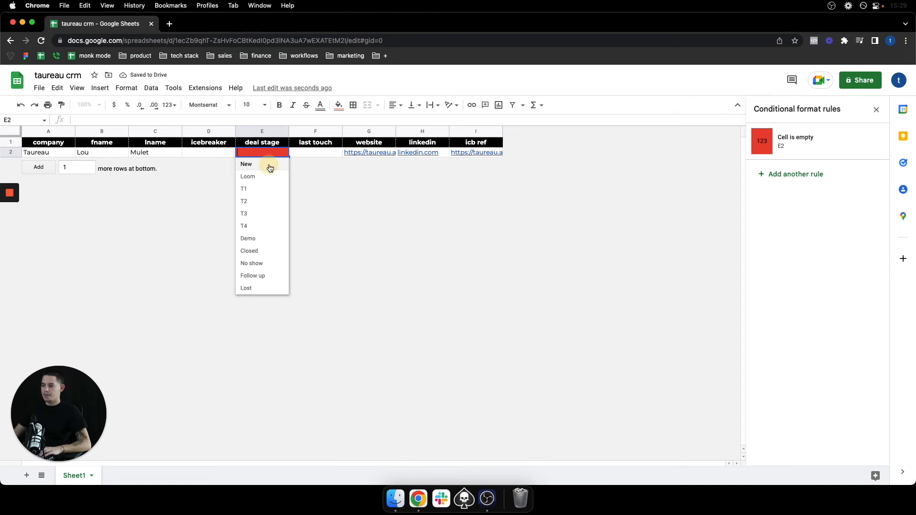
left_click(270, 165)
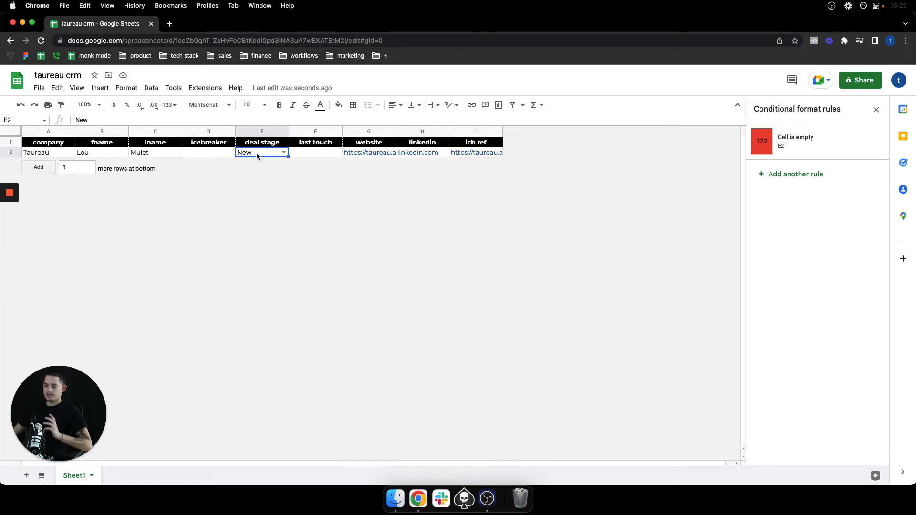
Enter the formula =TODAY() in last touch cell F2
left_click(306, 153)
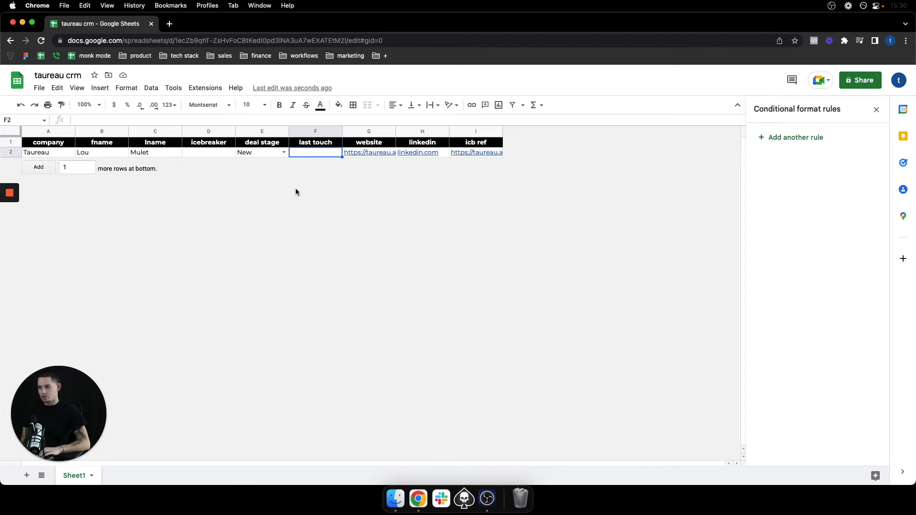
type("=today")
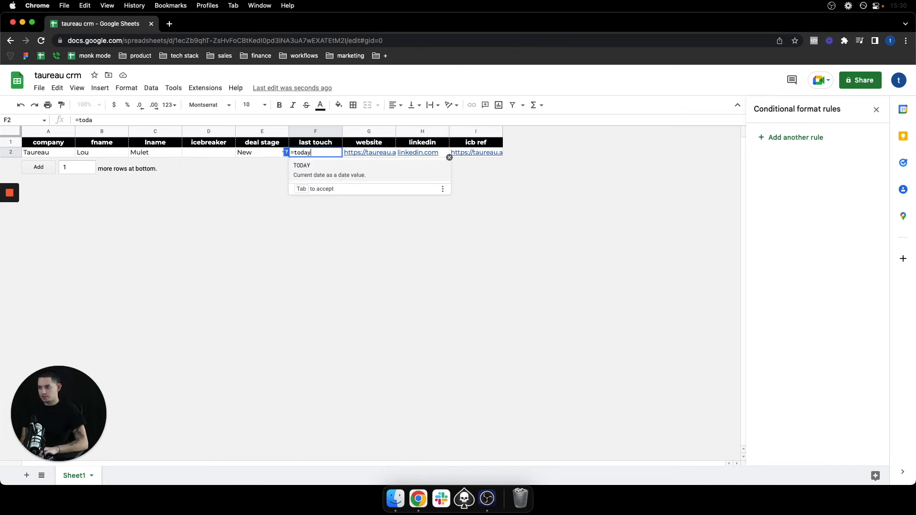
key("Tab")
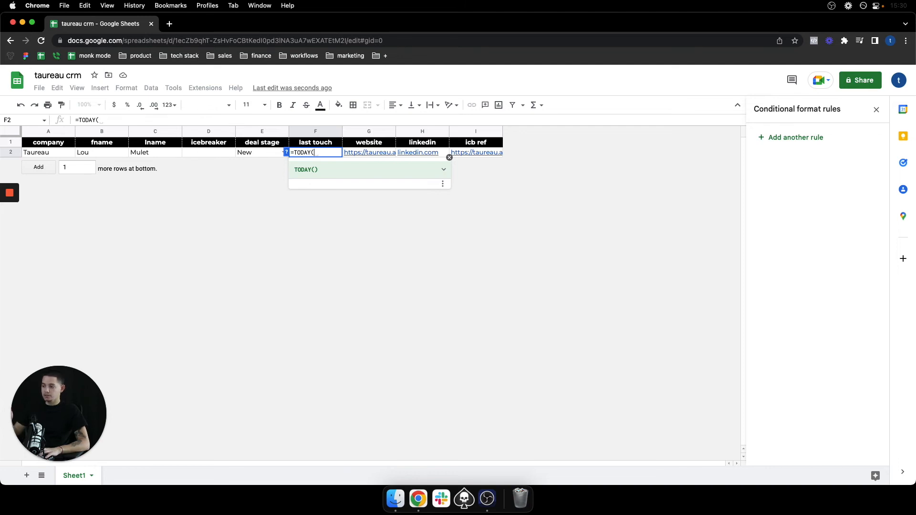
key("Tab")
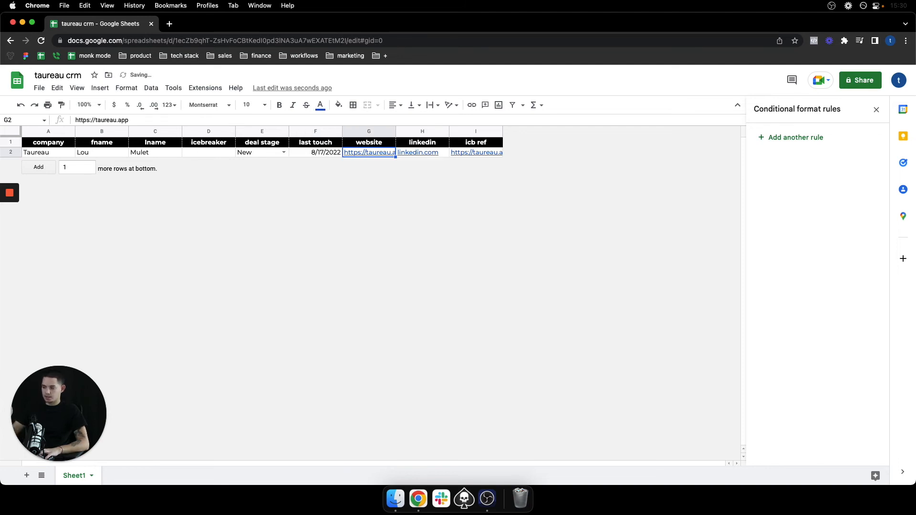
left_click(312, 153)
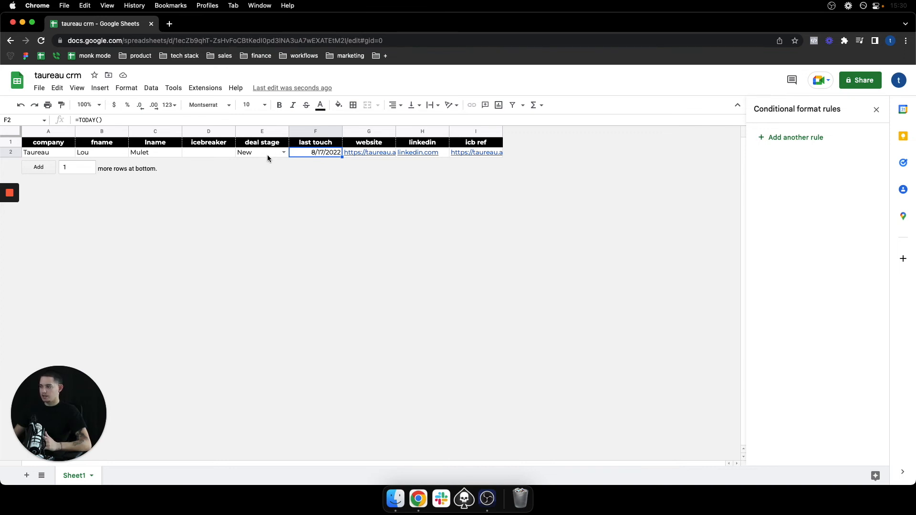
Add one row at the bottom of the sheet
double_click(69, 170)
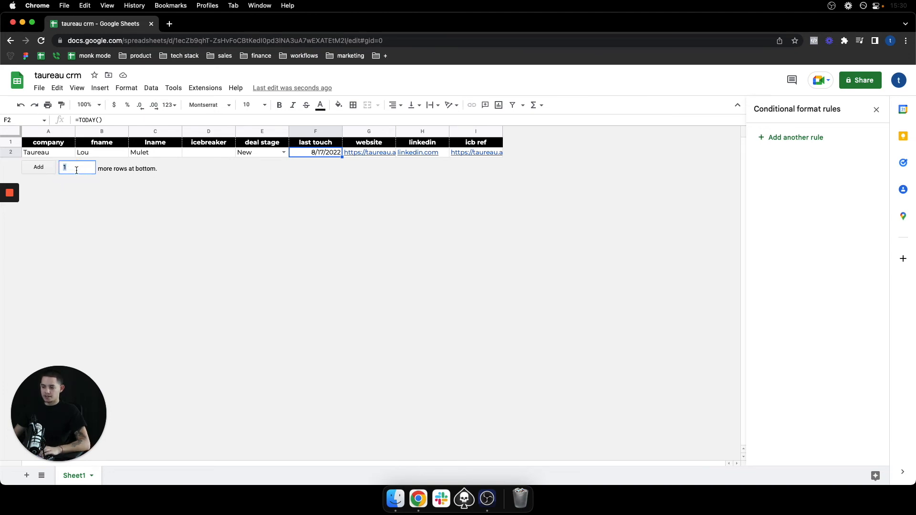
key("Return")
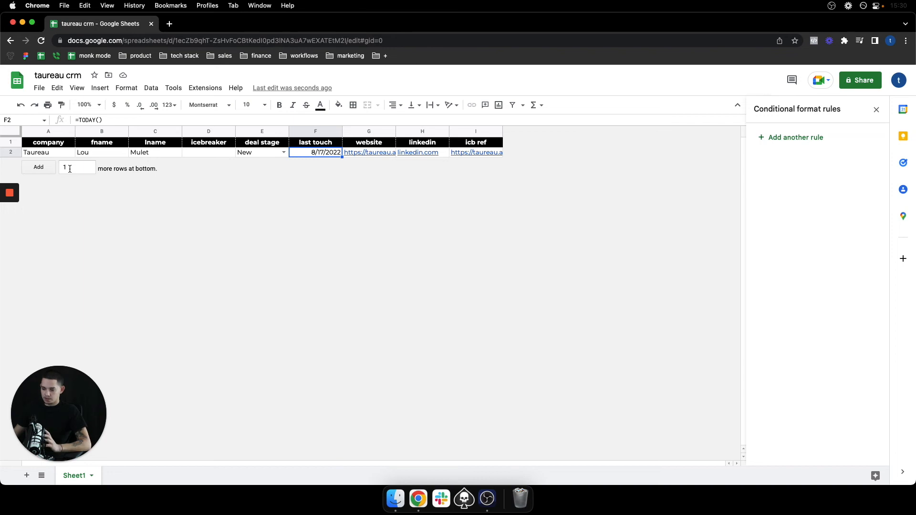
left_click(40, 167)
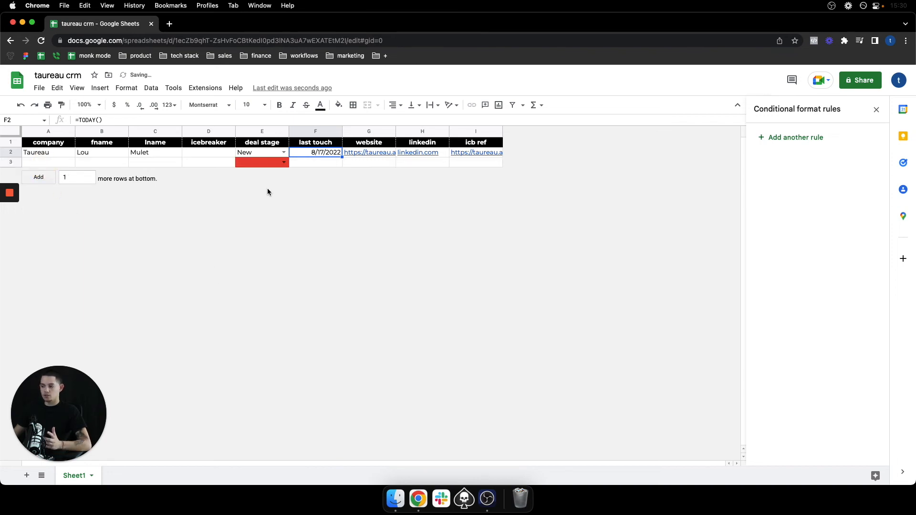
Add another row at the bottom and close the conditional format rules panel
left_click(262, 157)
left_click(260, 160)
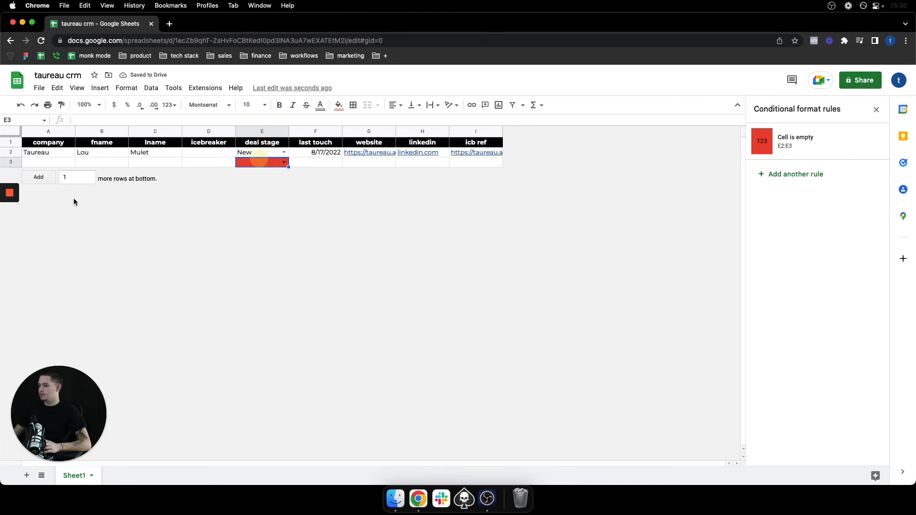
left_click(48, 179)
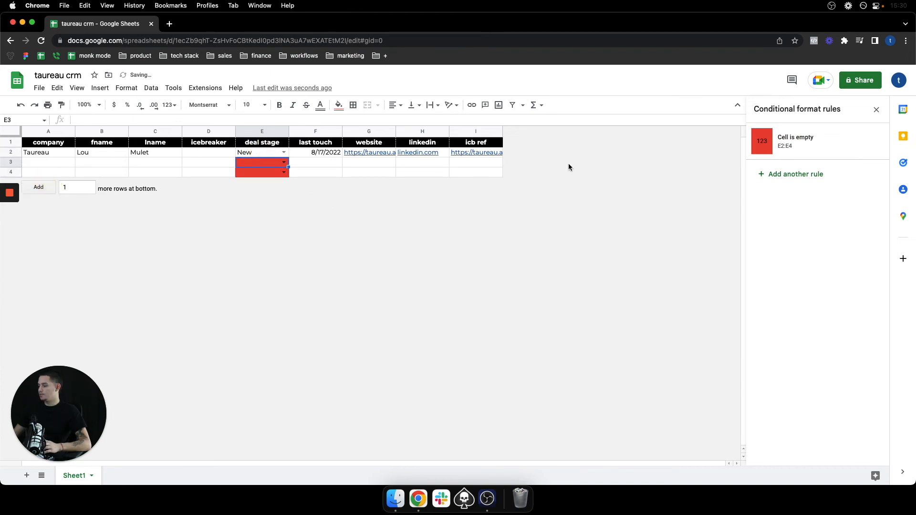
left_click(876, 109)
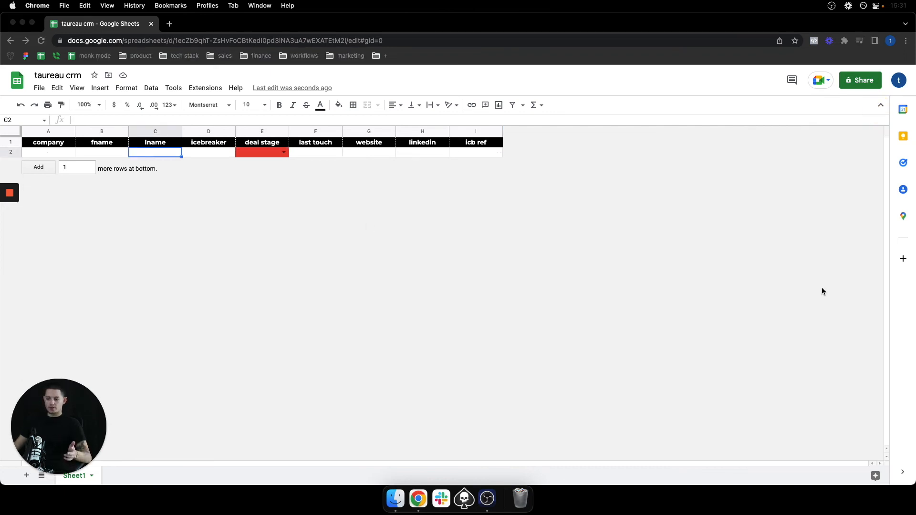
left_click_drag(72, 439, 105, 357)
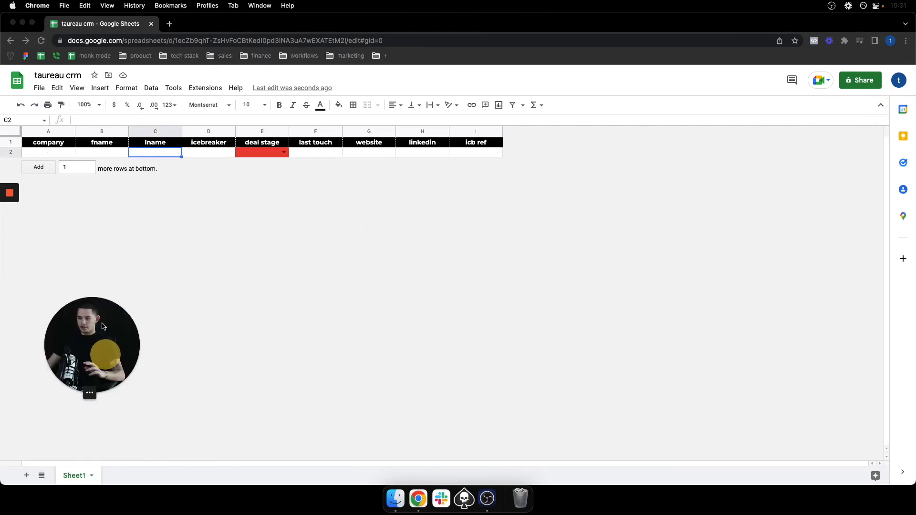
Rename Sheet1 to temp
double_click(72, 476)
type("temp")
key("Return")
Duplicate the temp sheet and rename the copy with the contact's full name
right_click(70, 478)
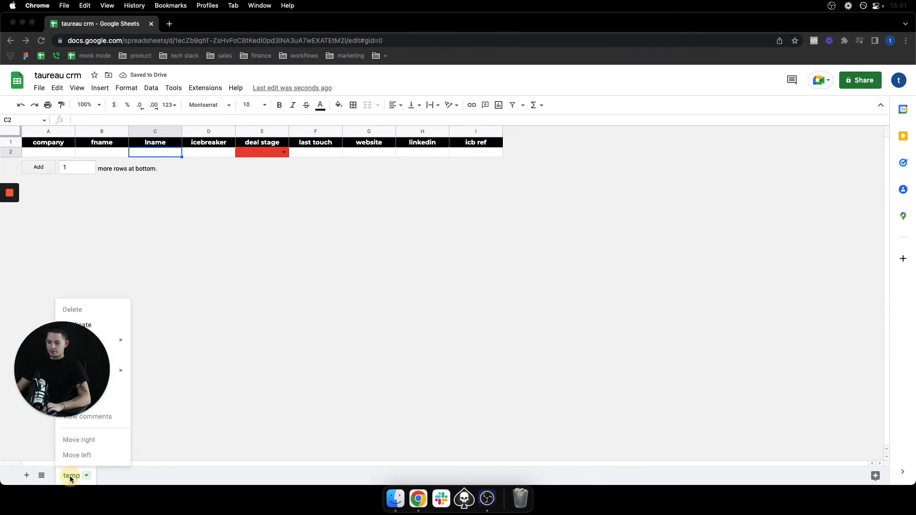
left_click(78, 326)
double_click(118, 476)
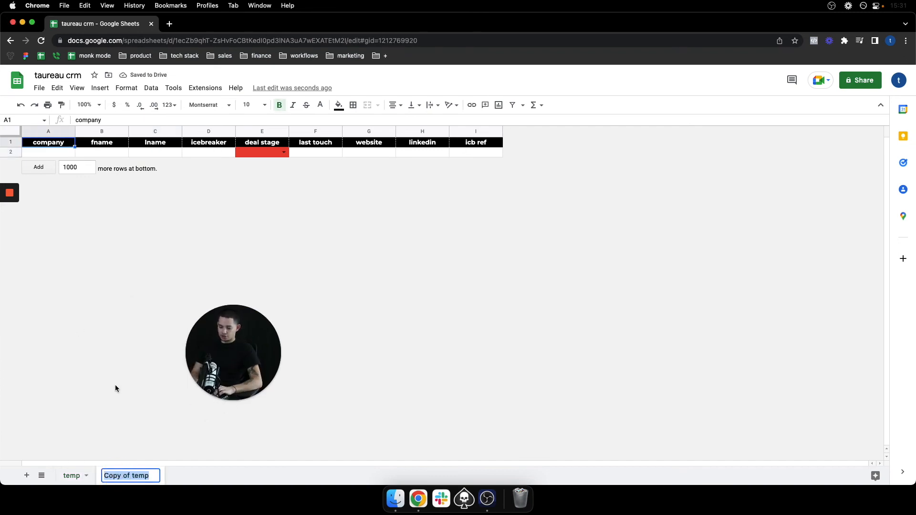
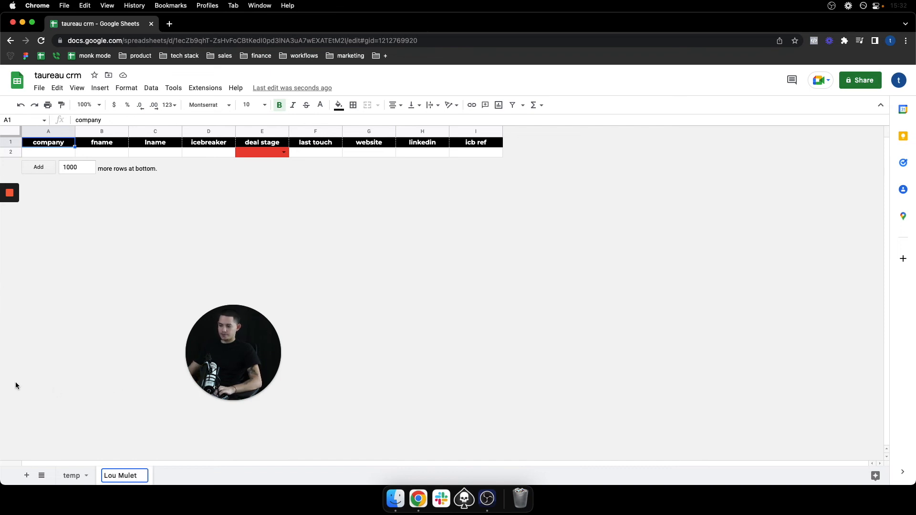
key("Return")
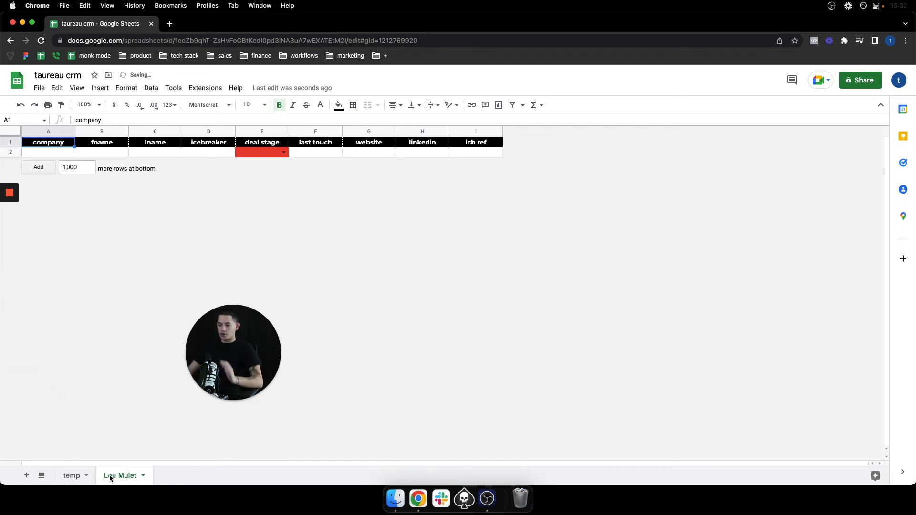
left_click_drag(199, 369, 25, 414)
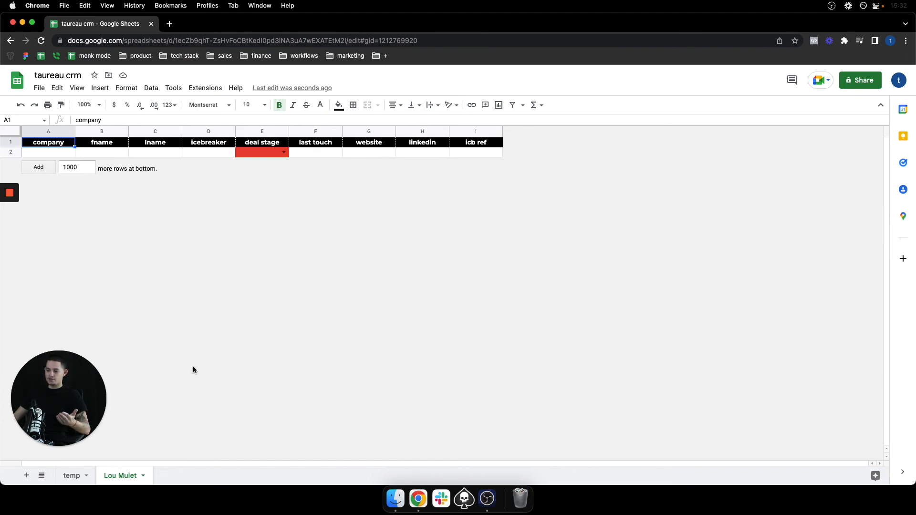
Duplicate the temp sheet, name the copy sales rep 1, and move it to the last tab position
left_click(72, 476)
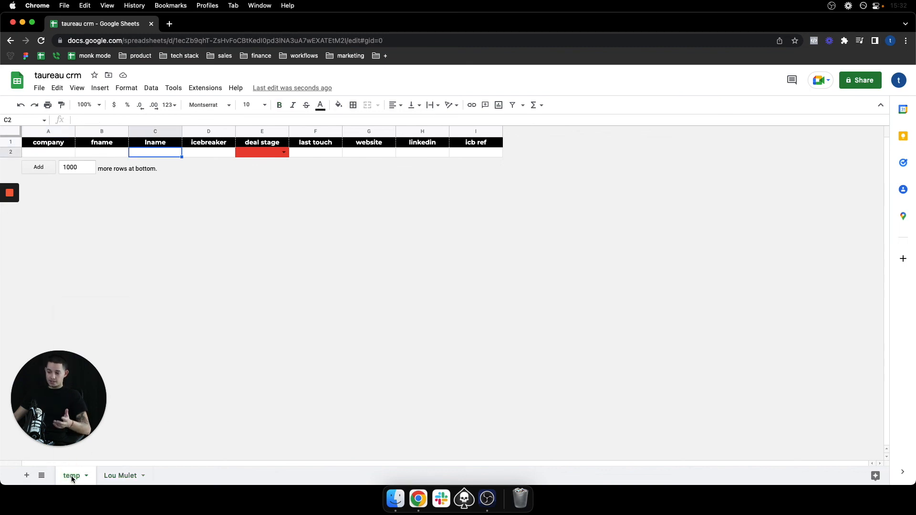
right_click(71, 476)
left_click(85, 326)
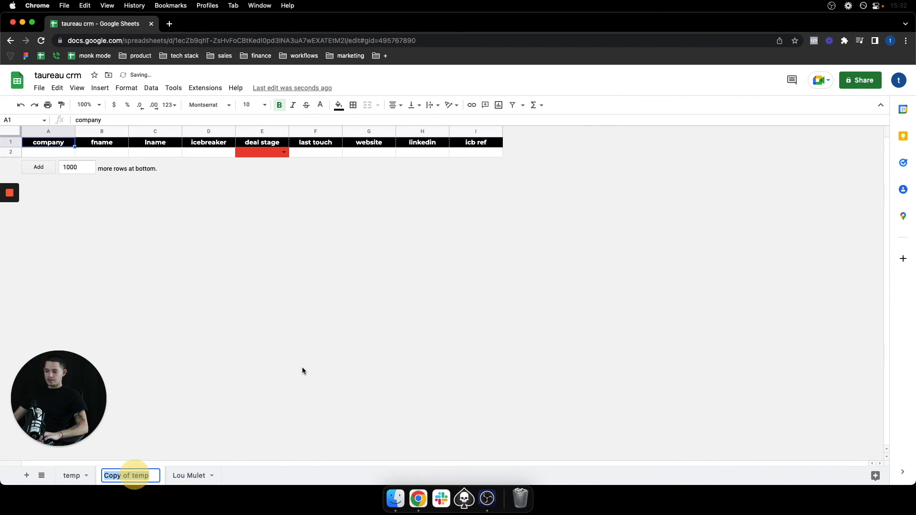
type("sales rep 1")
key("Return")
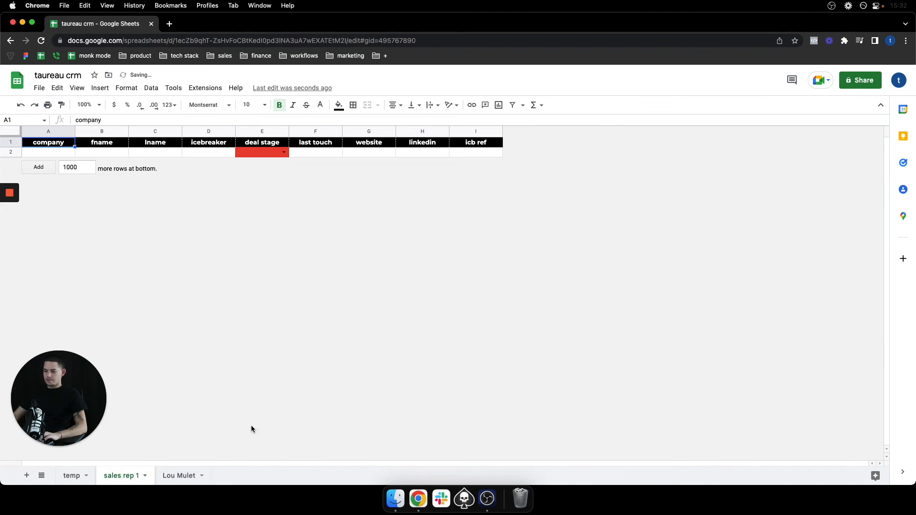
left_click_drag(114, 476, 199, 477)
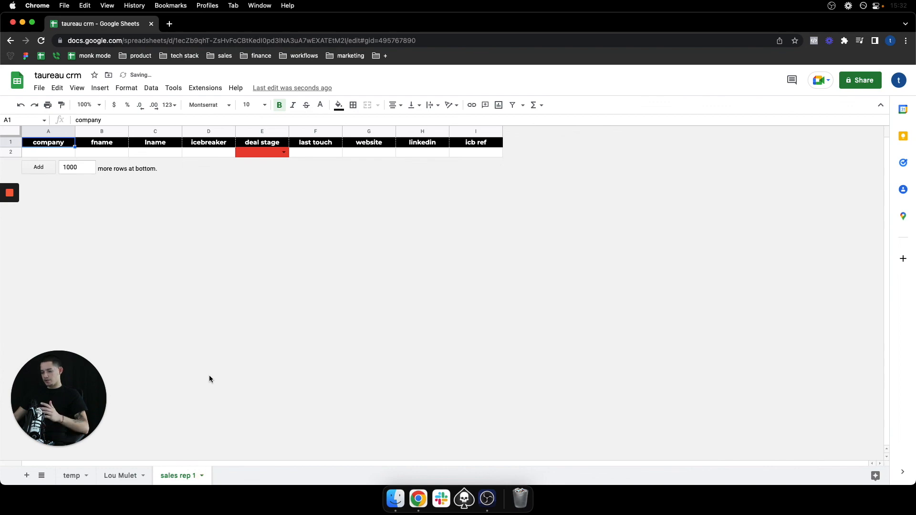